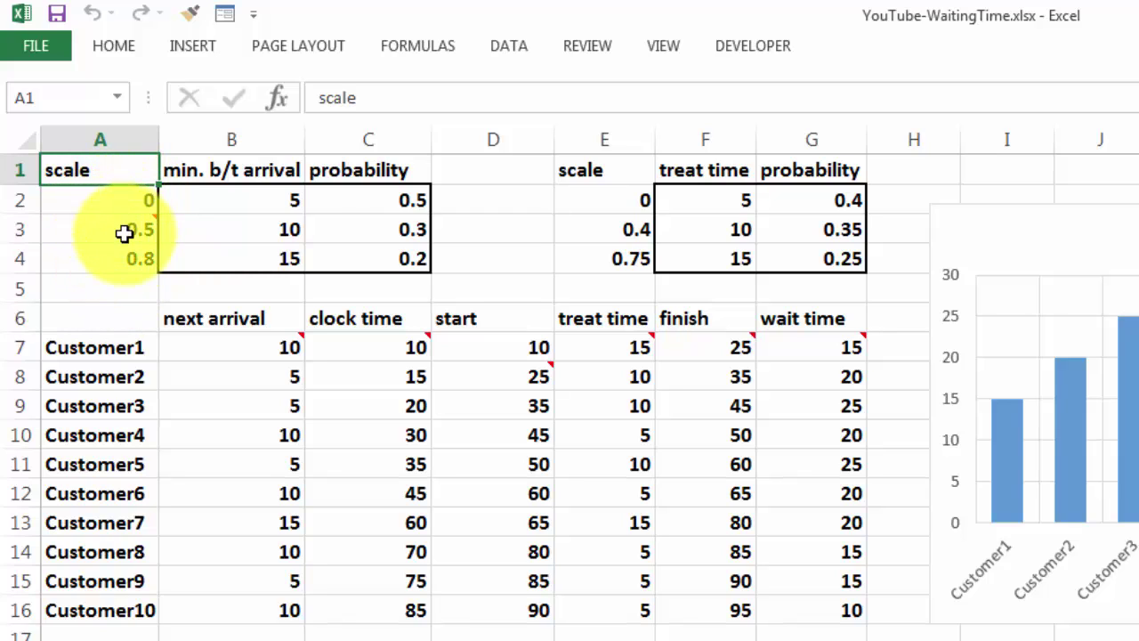
Review the cumulative-probability formulas in A3:A4 and the lookup ranges E2:E4 and A2:B4.
mouse_move(120, 231)
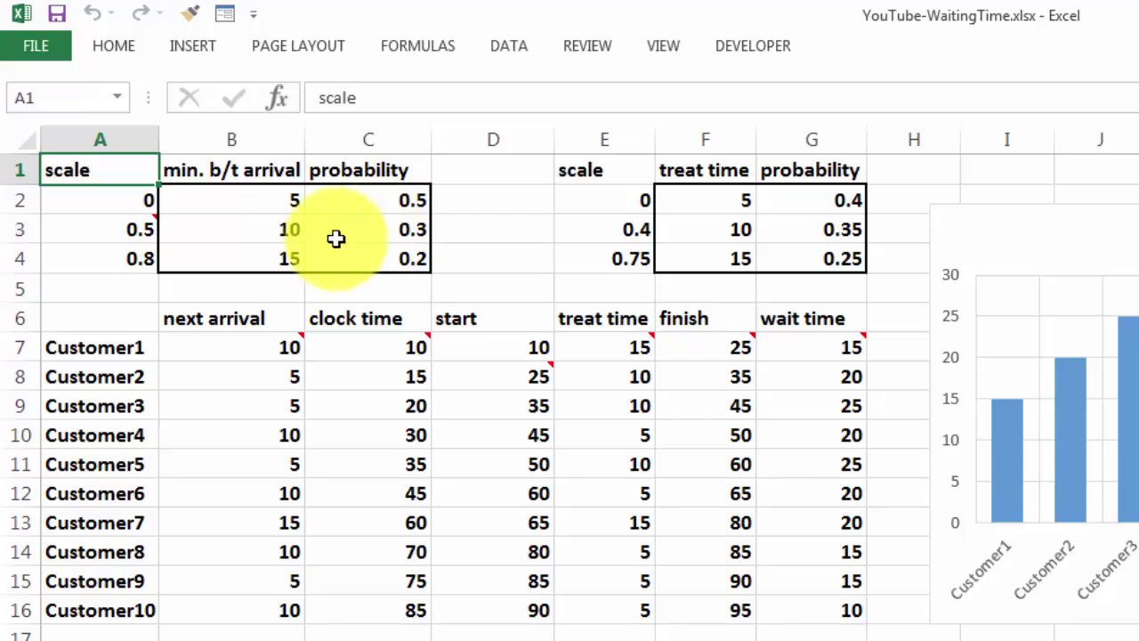
left_click(125, 259)
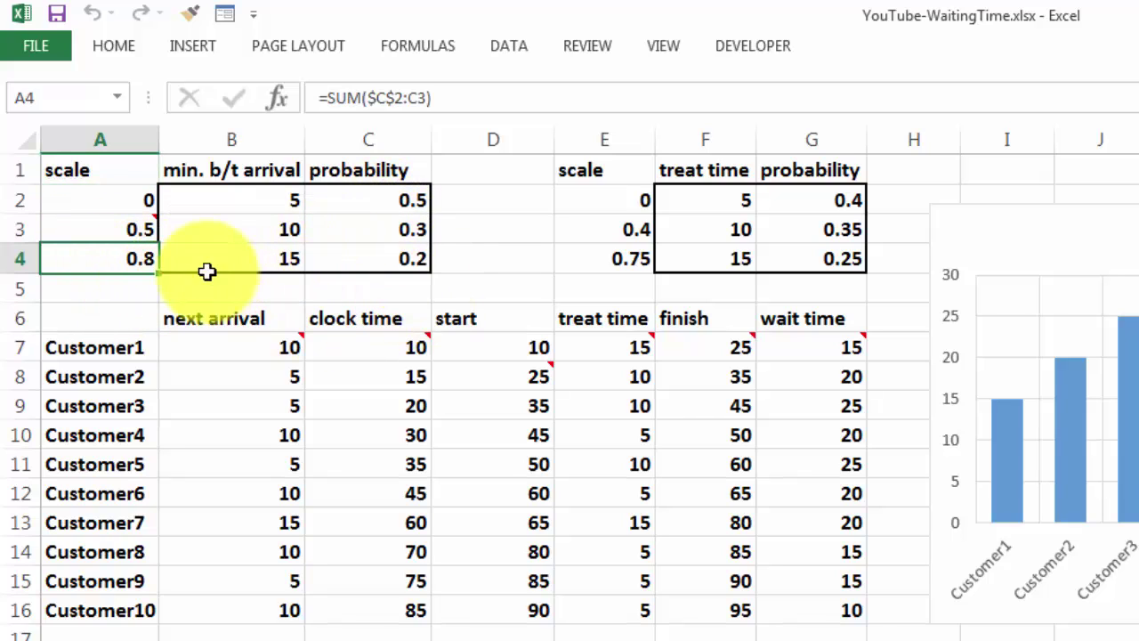
left_click(102, 229)
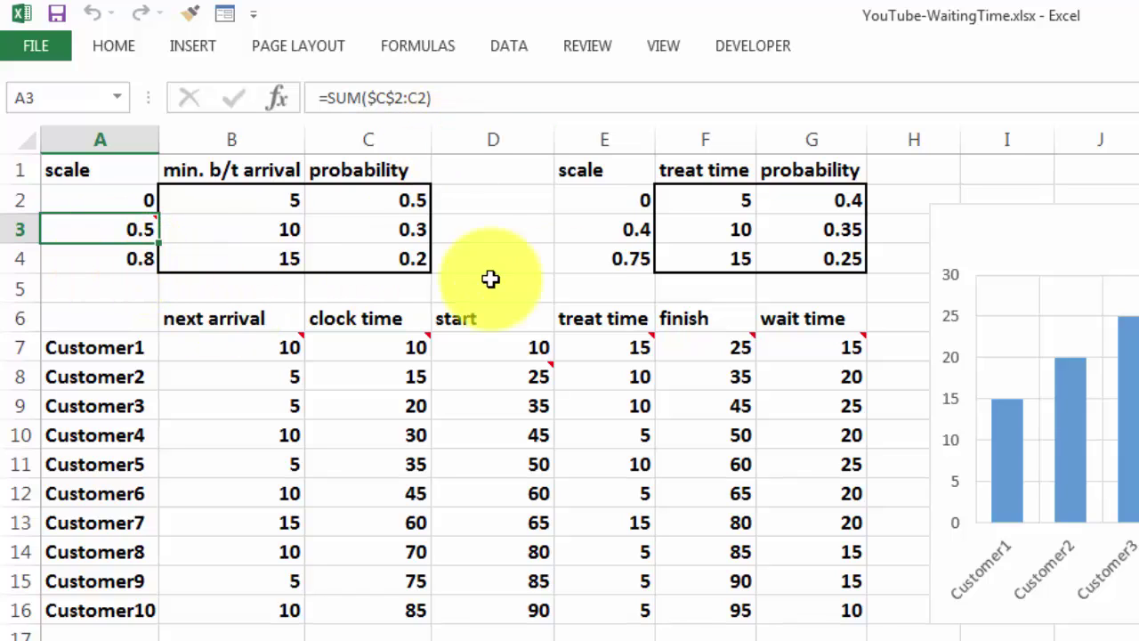
left_click_drag(624, 201, 631, 262)
mouse_move(574, 323)
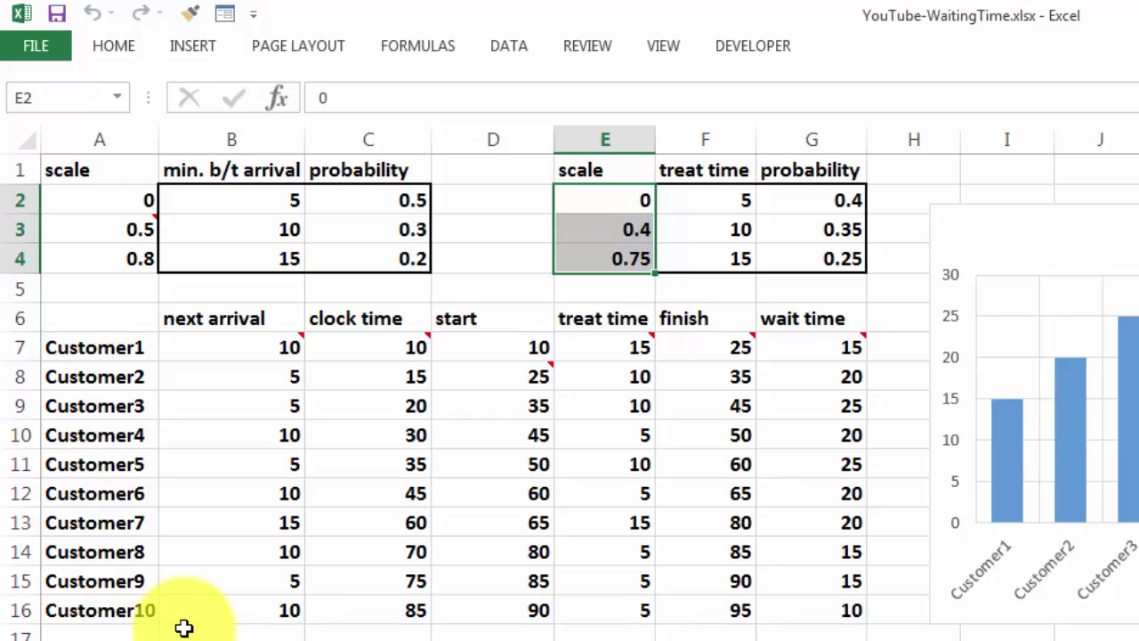
mouse_move(243, 346)
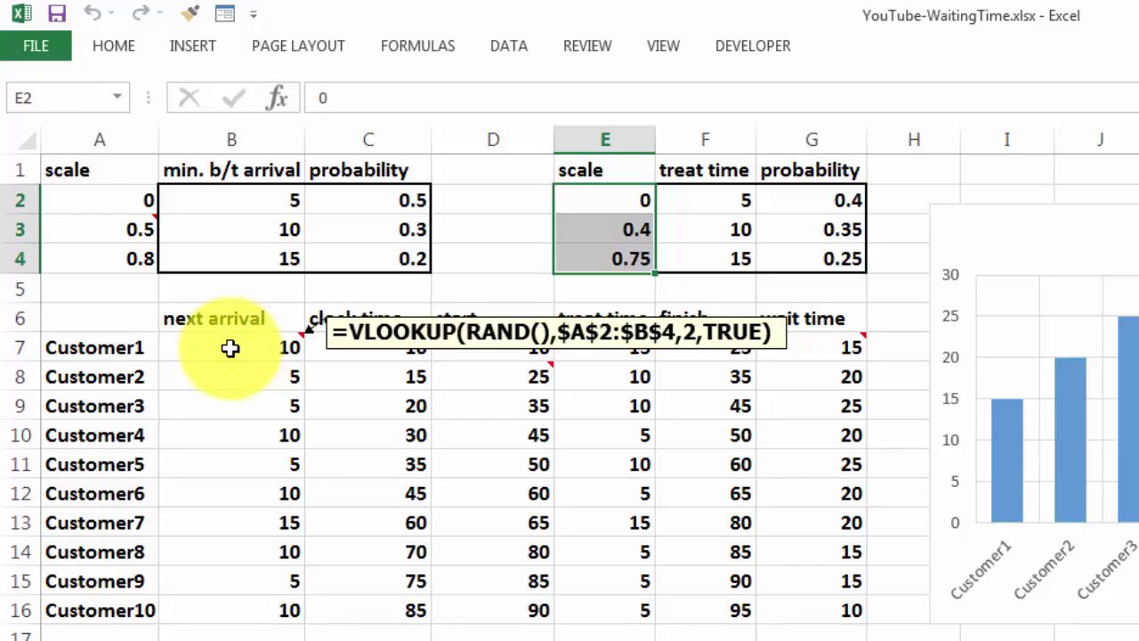
left_click_drag(101, 202, 183, 258)
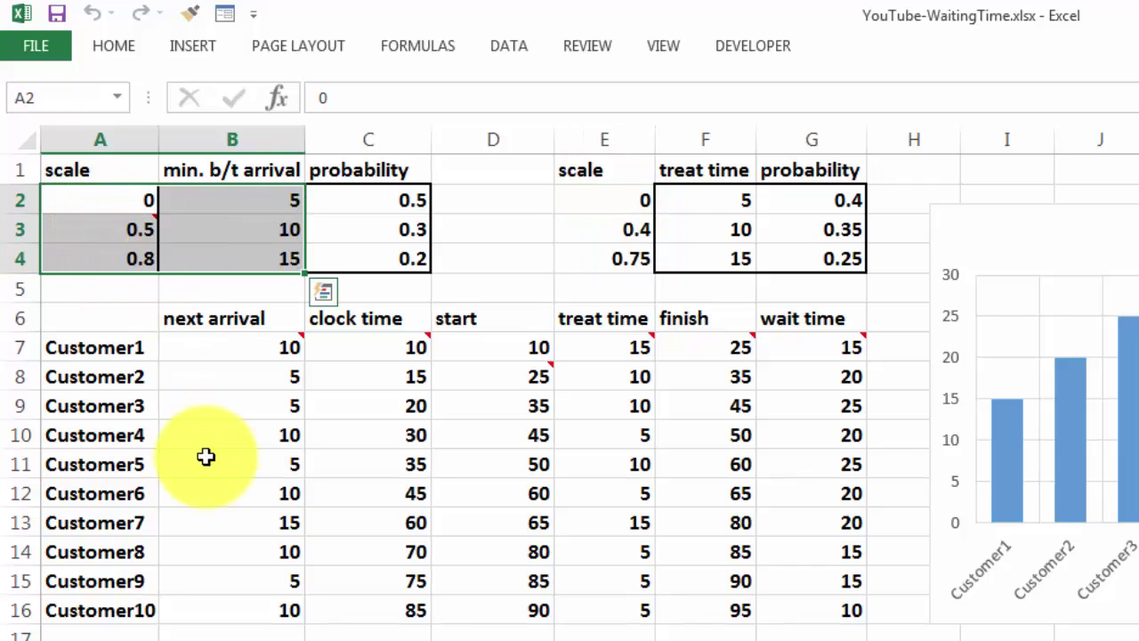
Inspect the running clock-time formulas in C8 and C9.
left_click(355, 371)
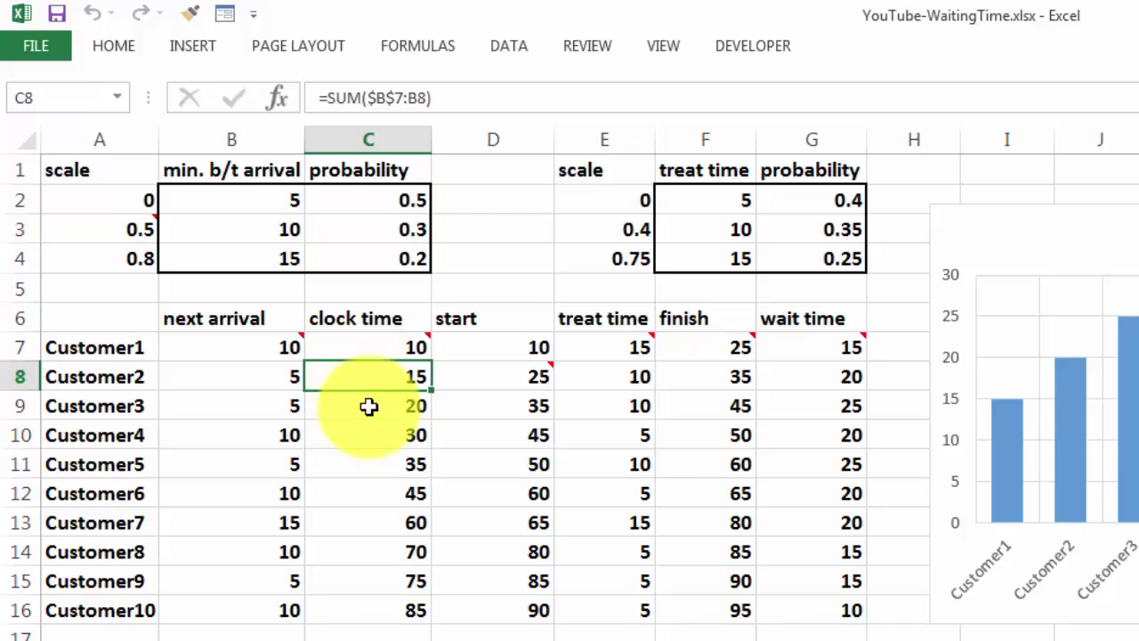
left_click(365, 405)
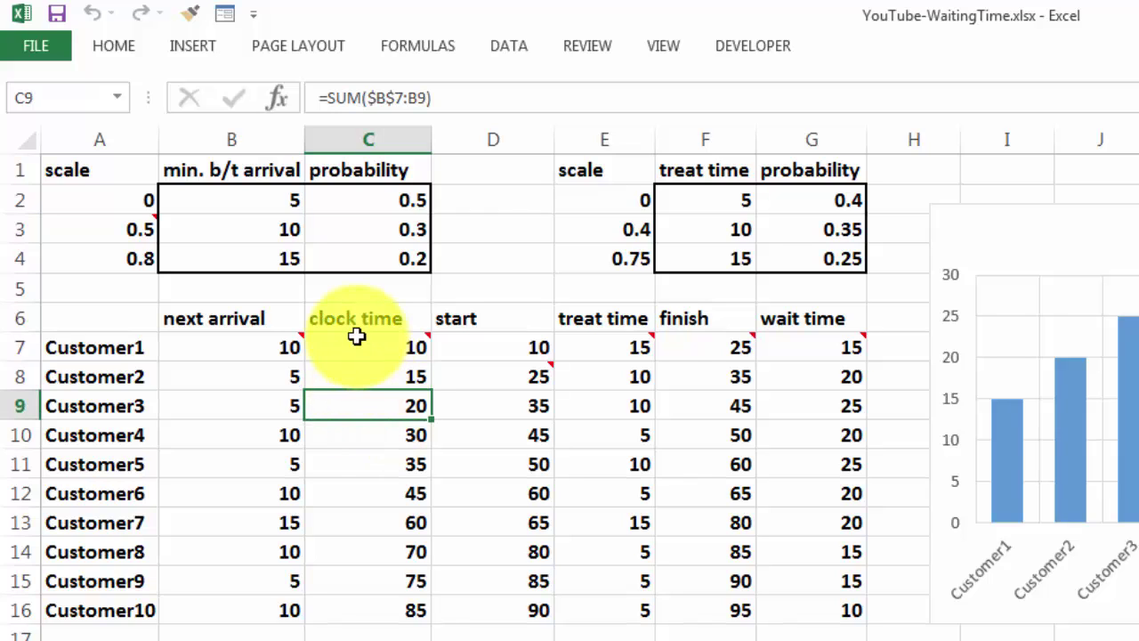
mouse_move(364, 333)
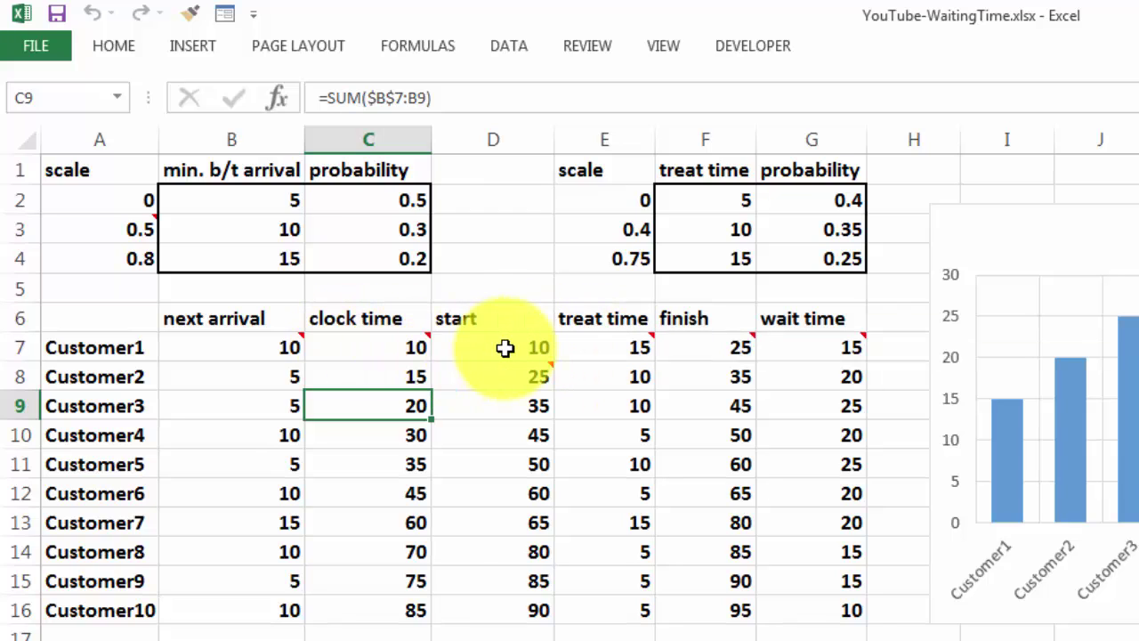
mouse_move(608, 351)
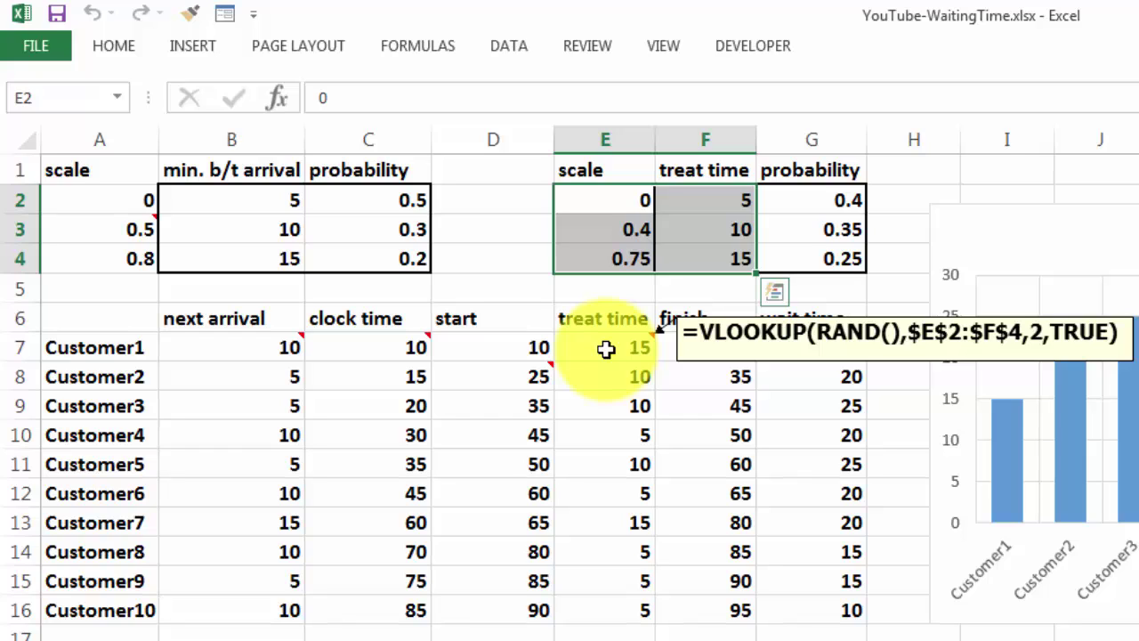
mouse_move(743, 345)
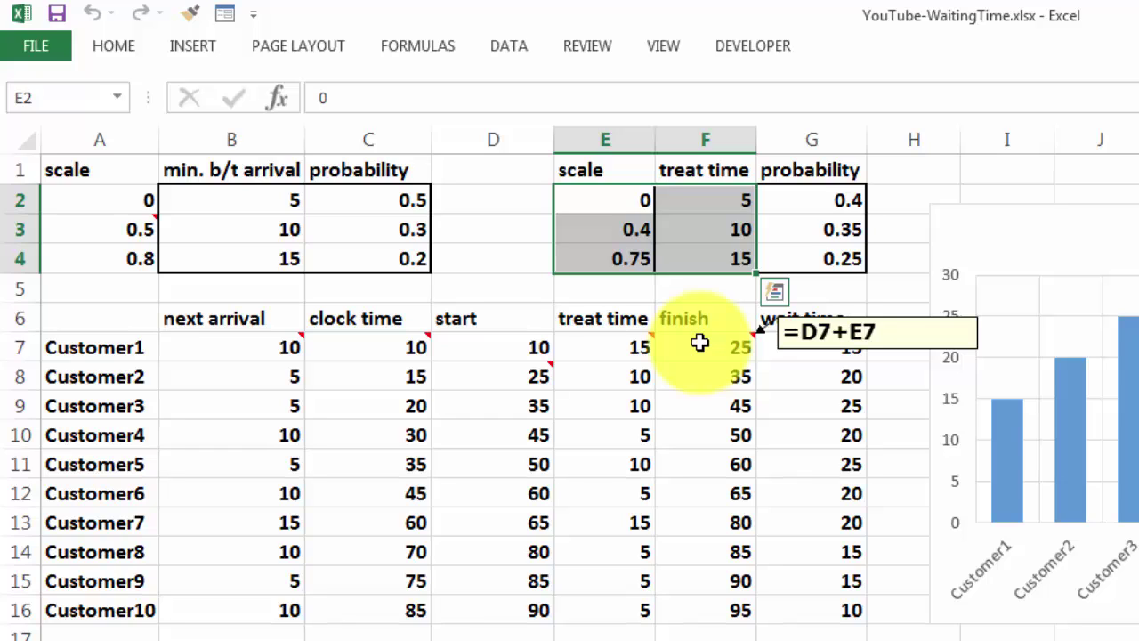
mouse_move(809, 354)
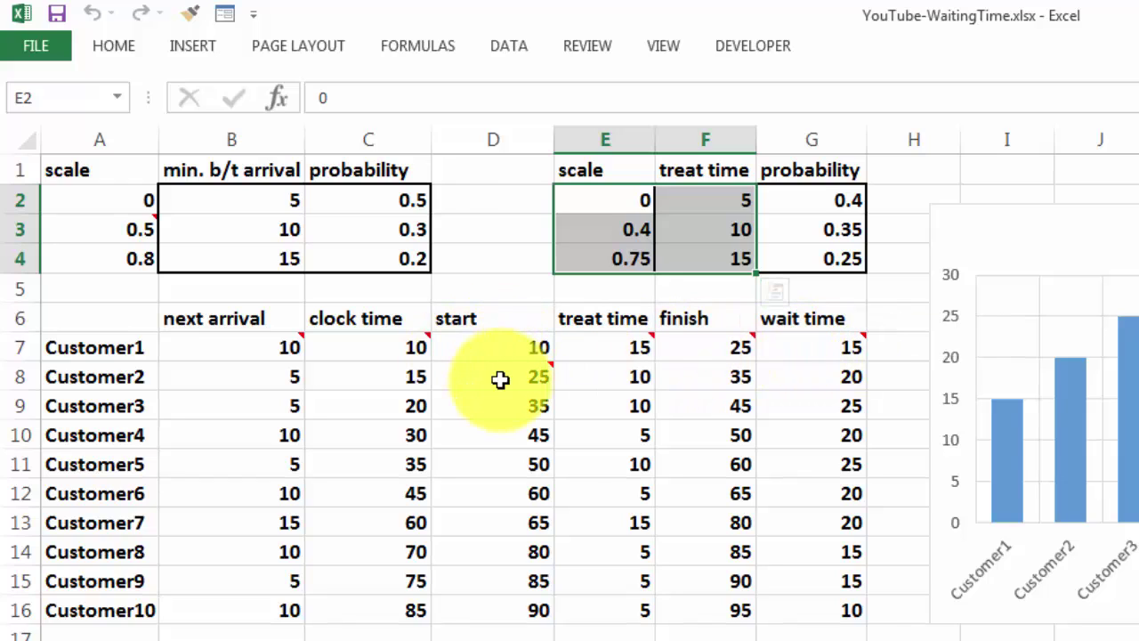
mouse_move(498, 377)
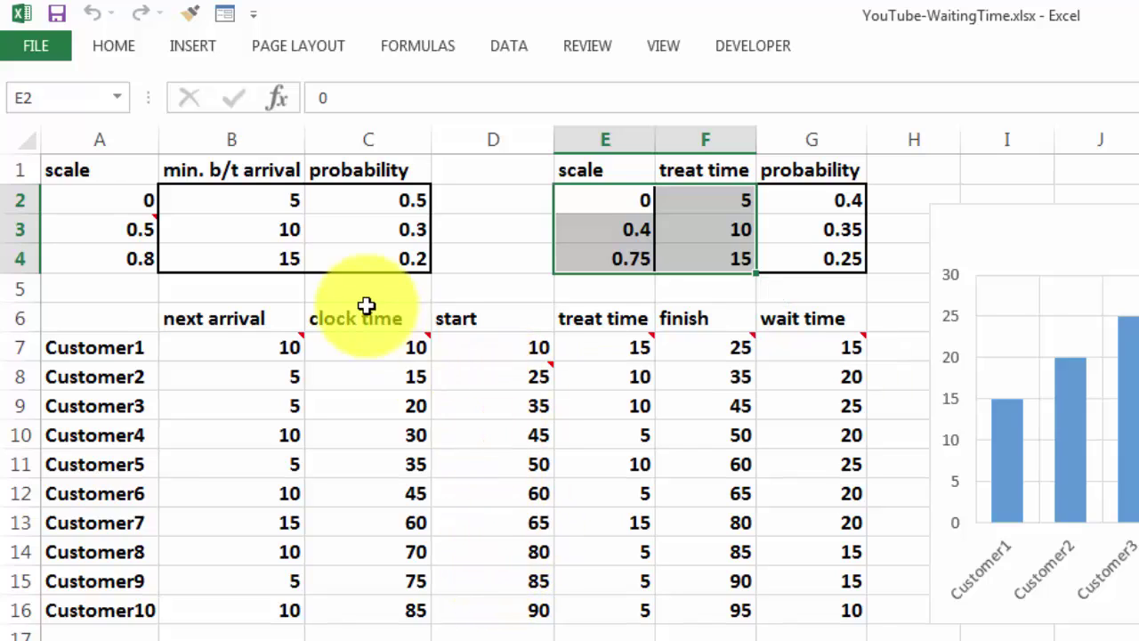
Check the arrival gap in B2 and the wait-time series plotted by the chart.
left_click(199, 196)
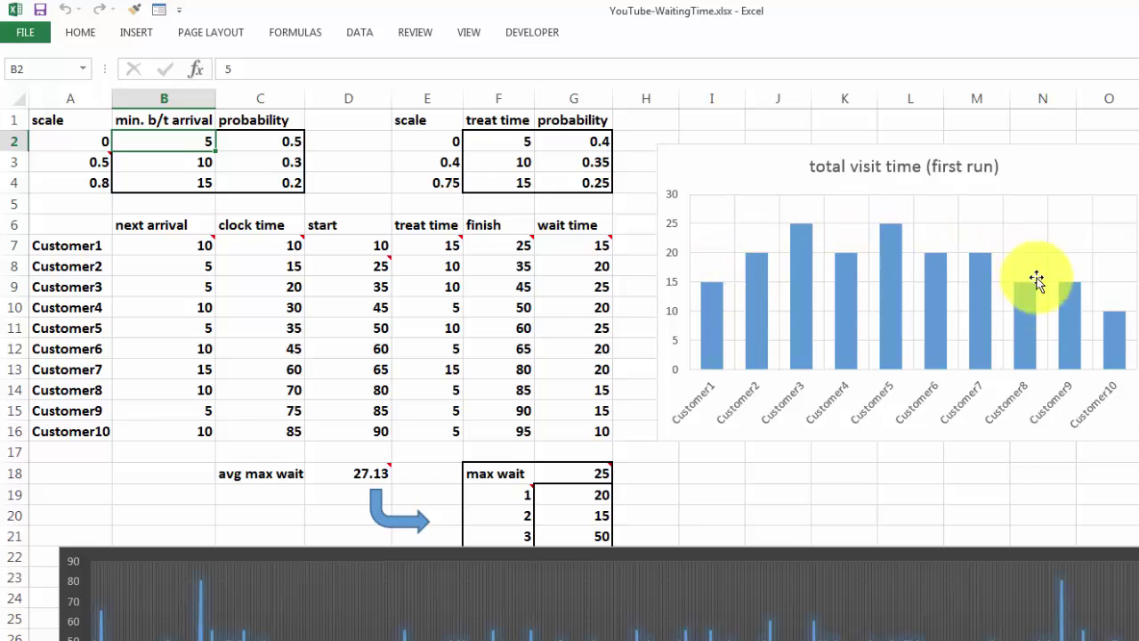
left_click(895, 316)
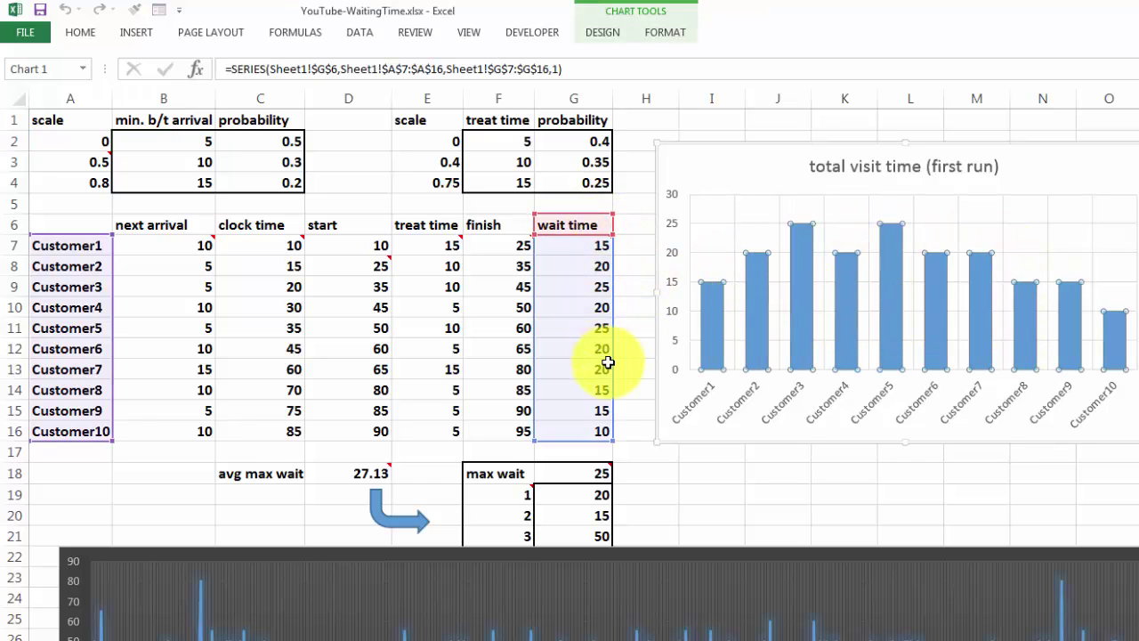
left_click(484, 224)
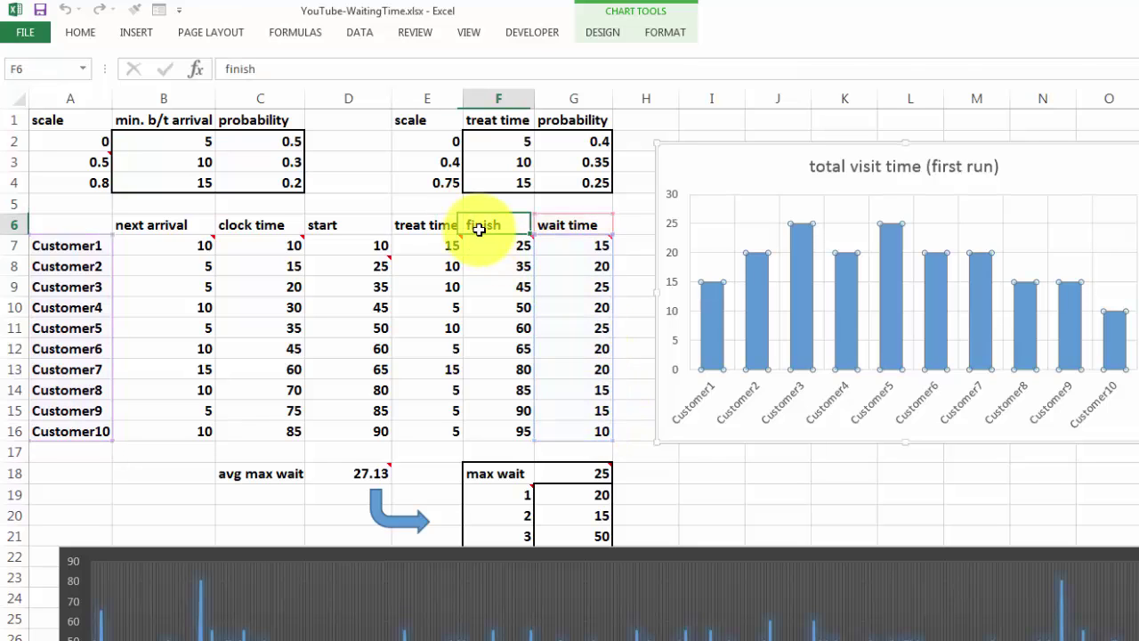
Recalculate with F9 four times, ending at max wait 35 and average 28.40.
key("F9")
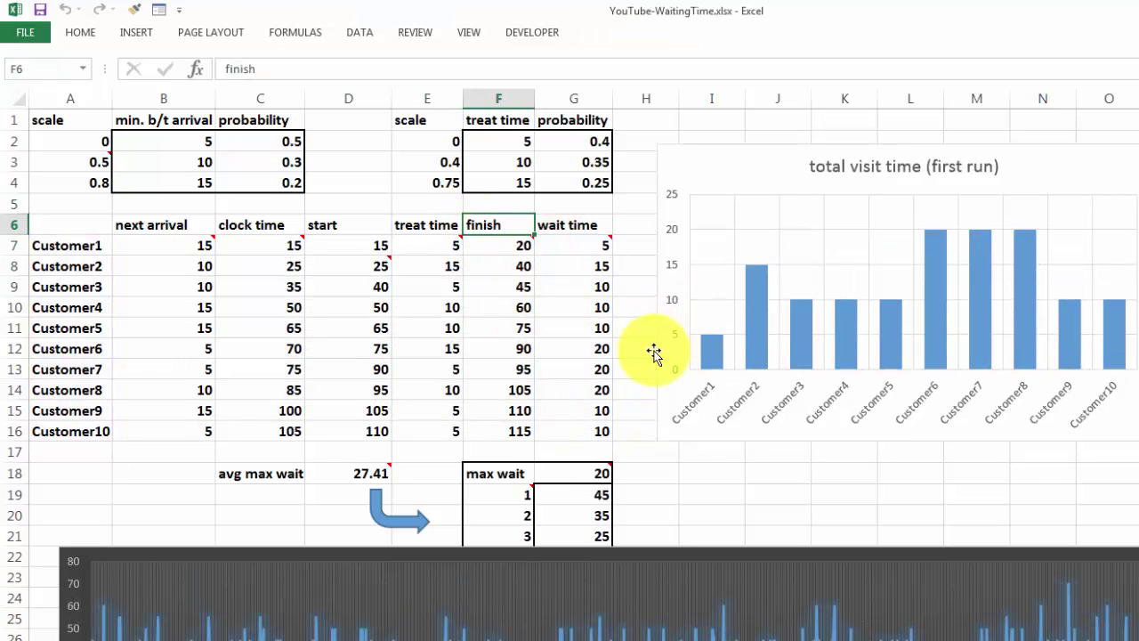
key("F9")
key("F9")
key("F9")
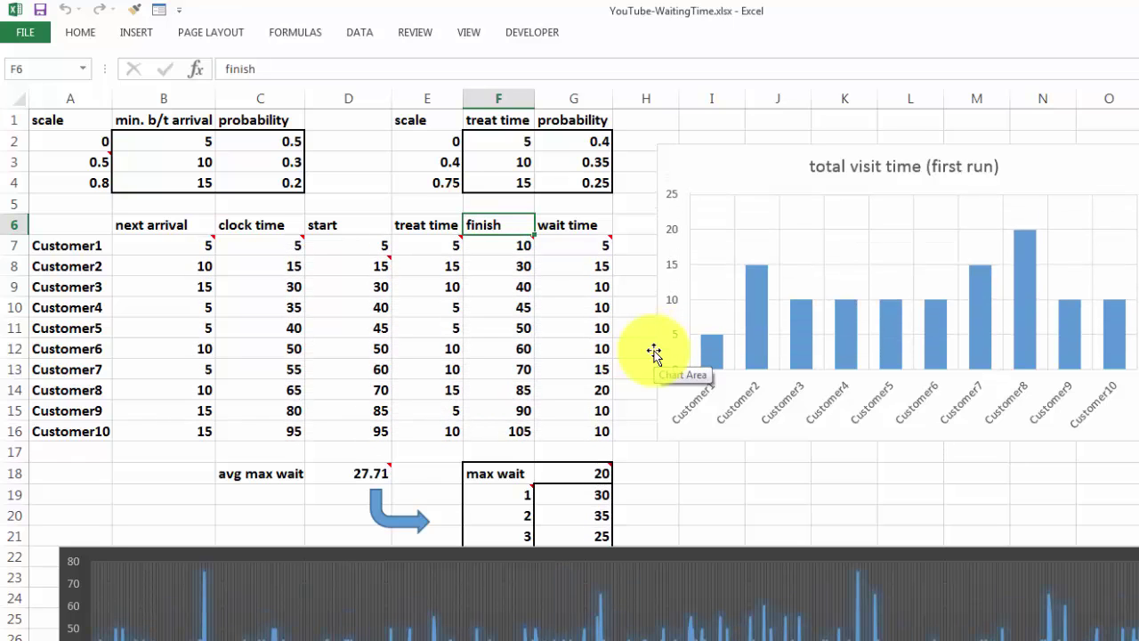
key("F9")
key("F9")
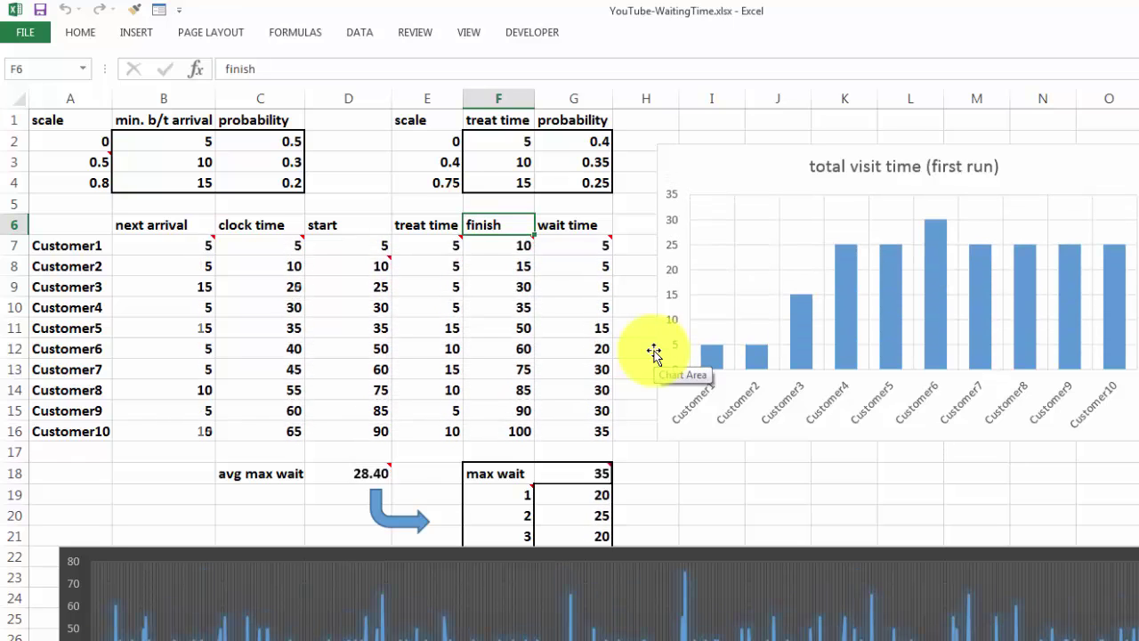
key("F9")
key("F9")
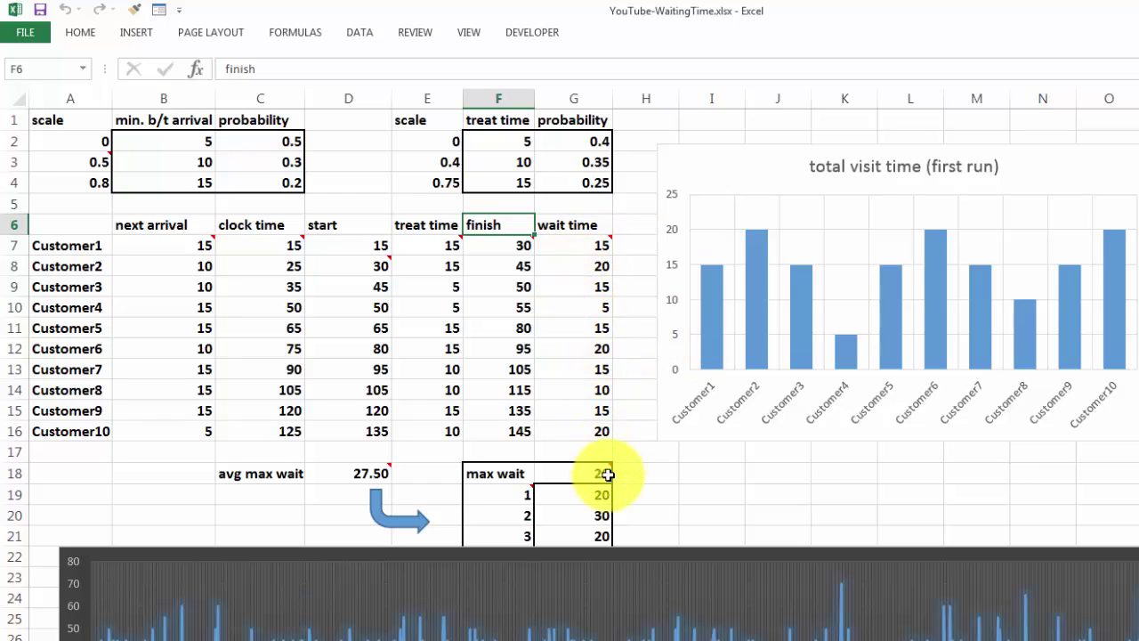
mouse_move(590, 473)
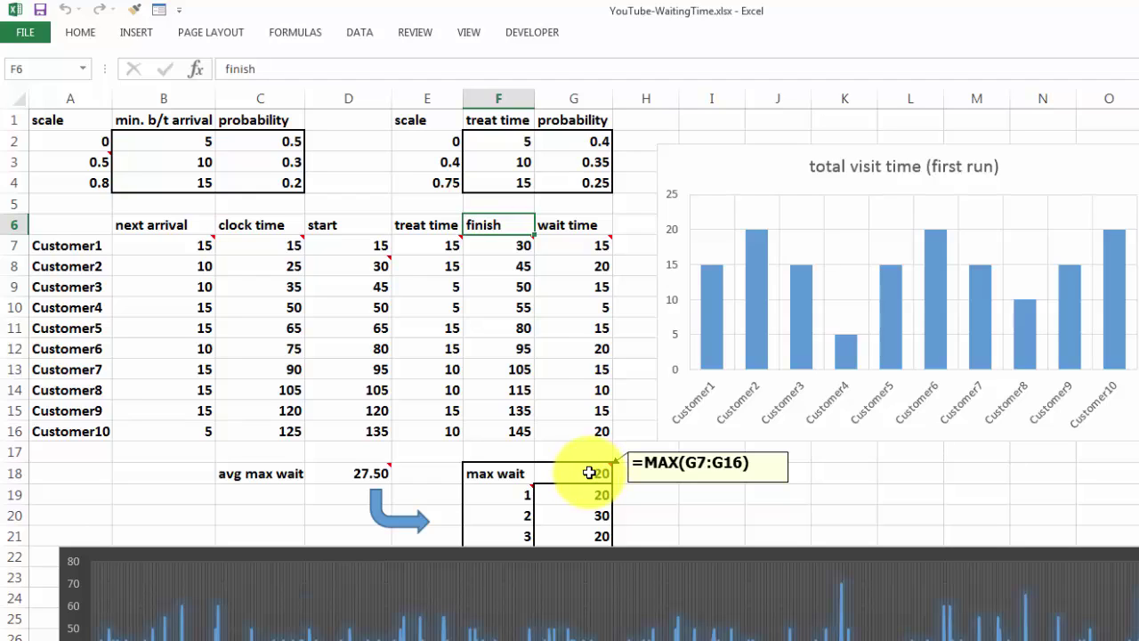
left_click(590, 473)
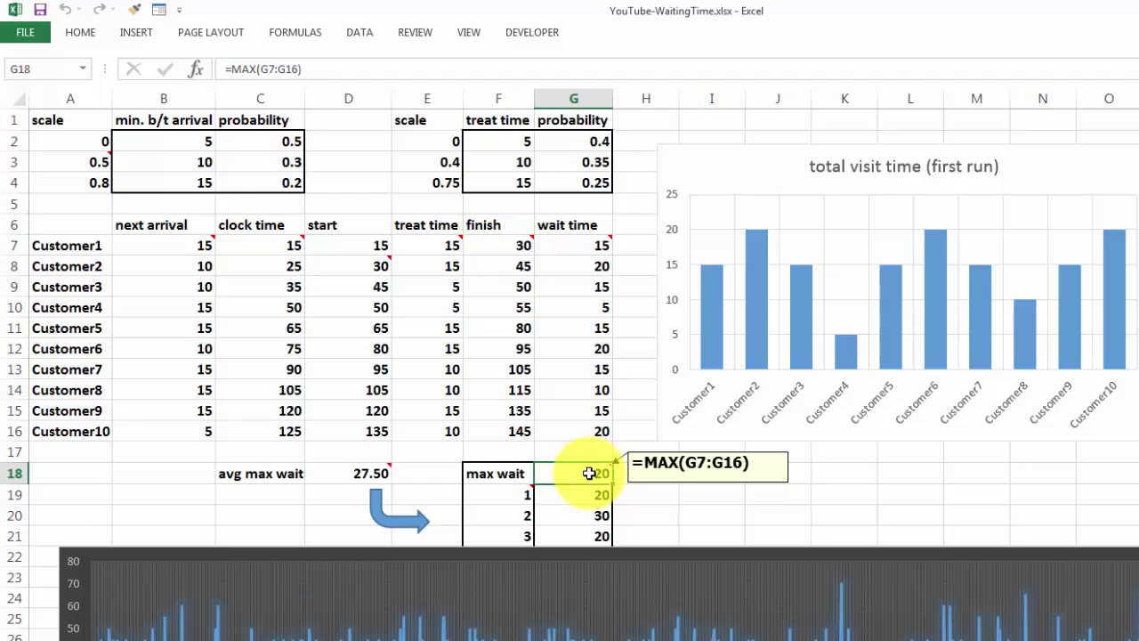
left_click(498, 497)
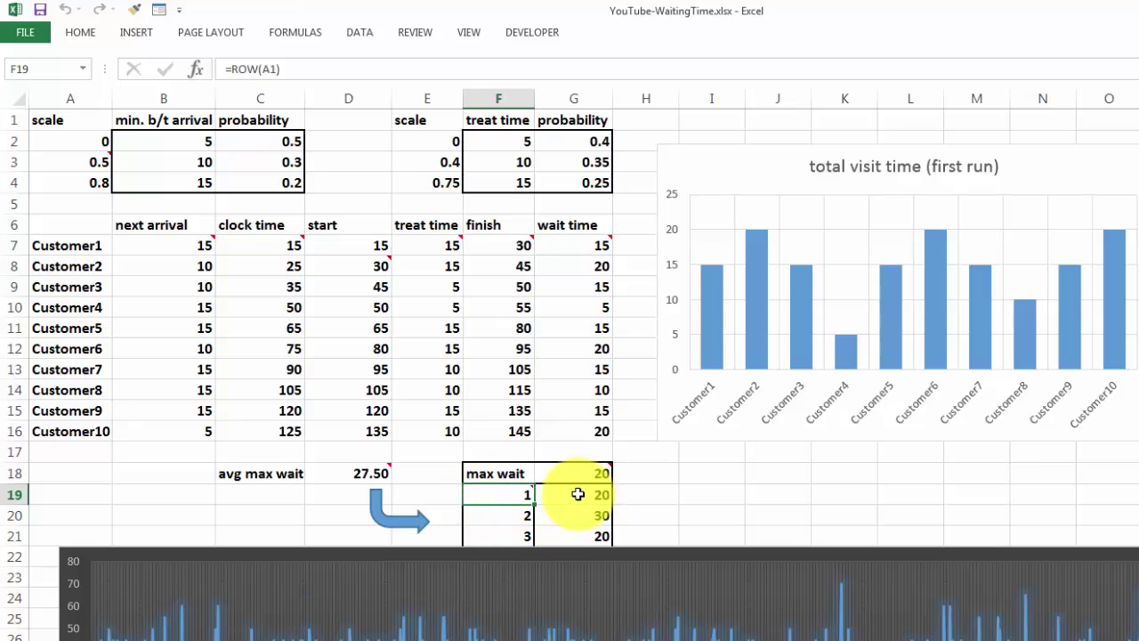
Select the run block F18:G1018, from the max wait cell down to the last run.
left_click(577, 494)
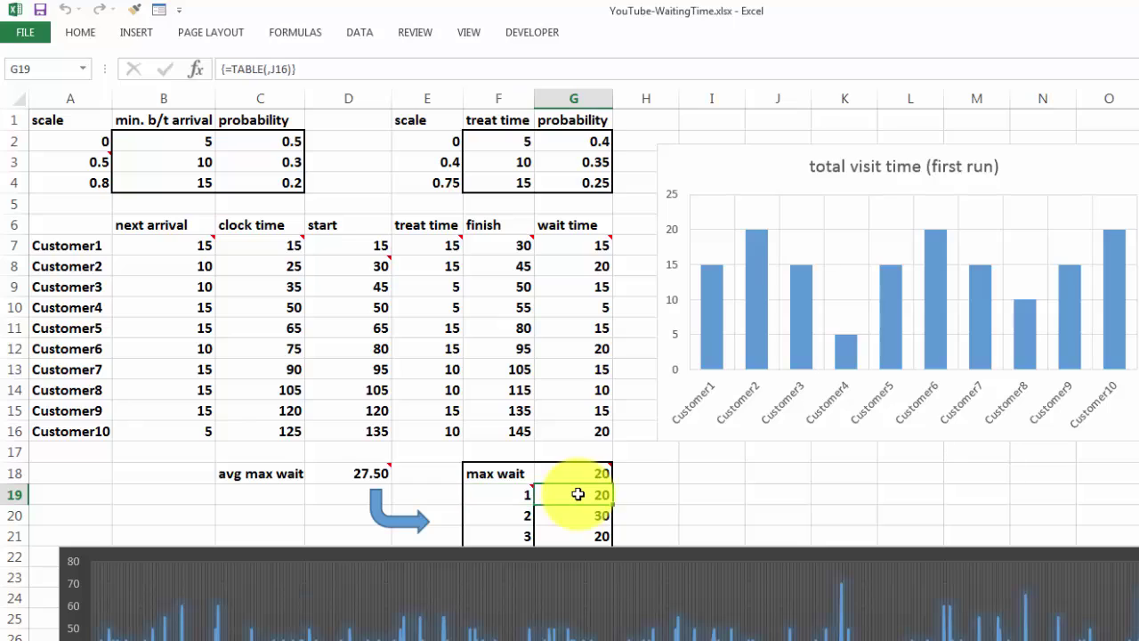
left_click(499, 471)
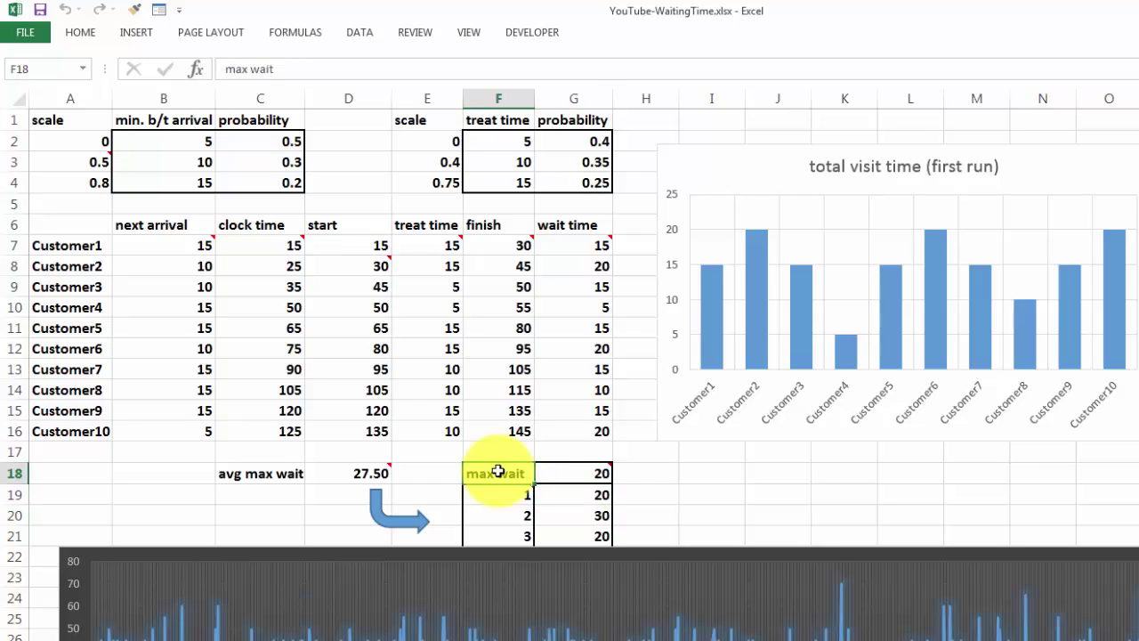
key("ctrl+shift+Down")
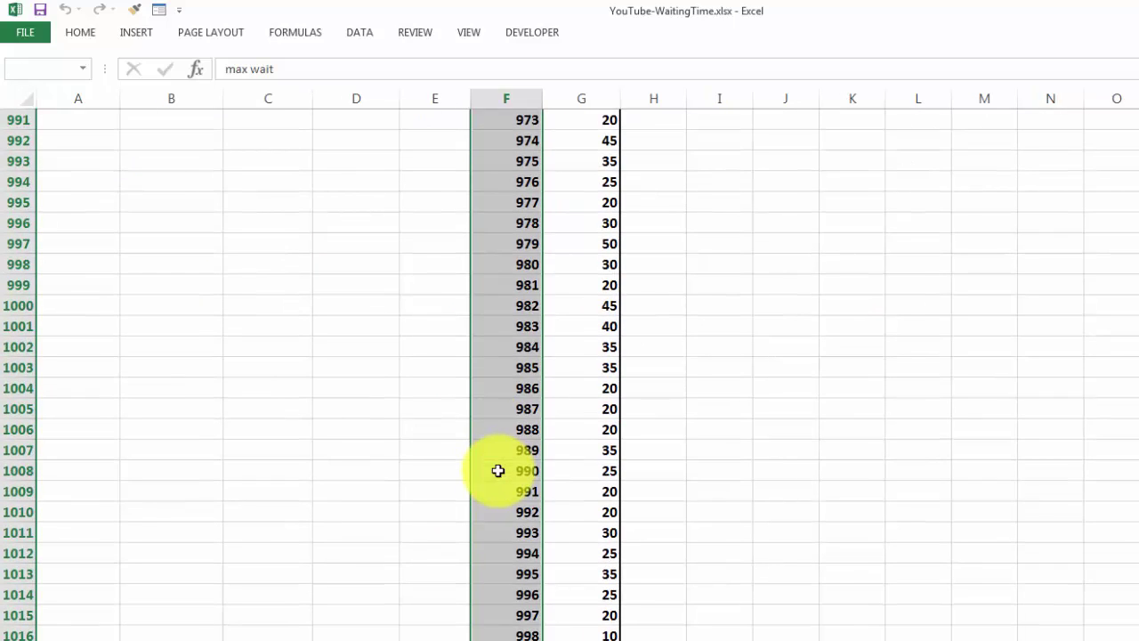
key("shift+Right")
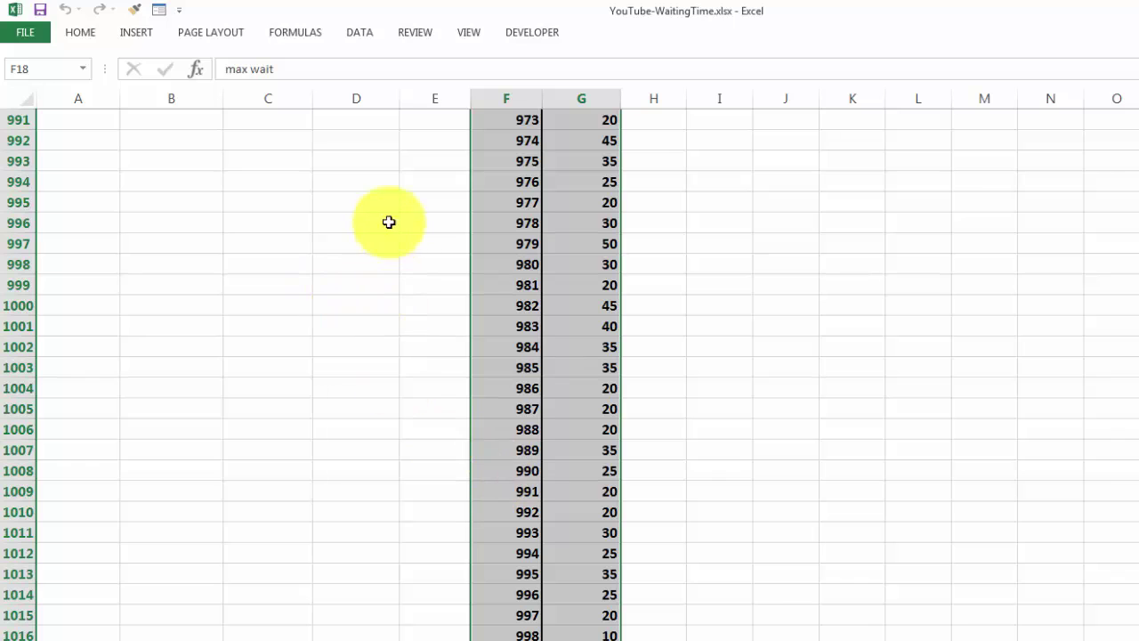
Create a What-If data table with column input cell $I$18 to fill 1000 runs.
left_click(364, 33)
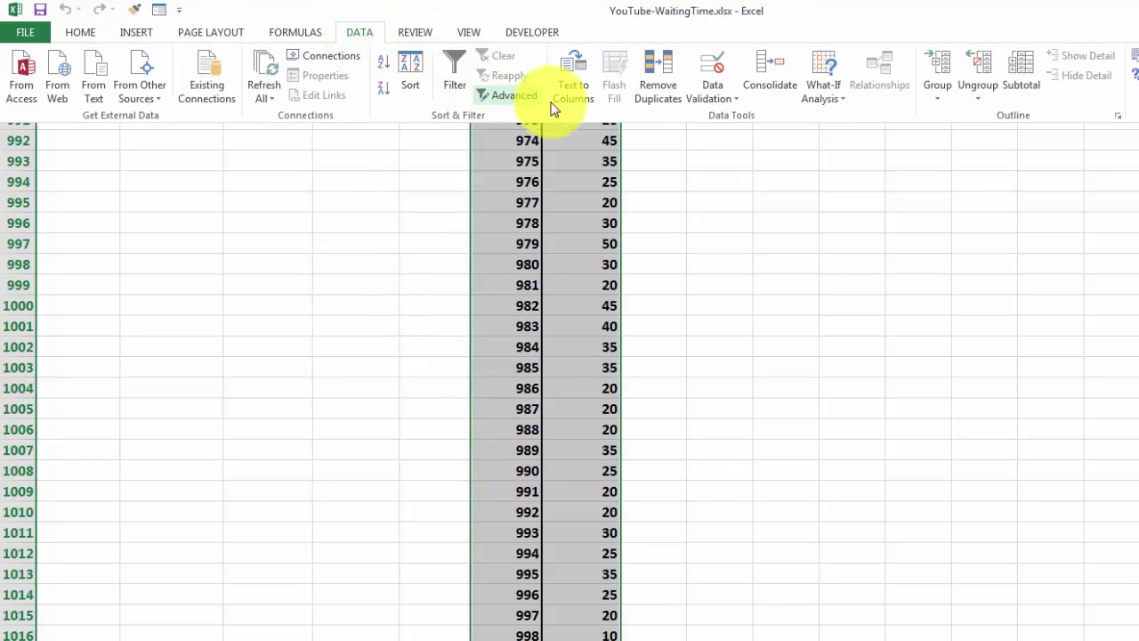
left_click(831, 101)
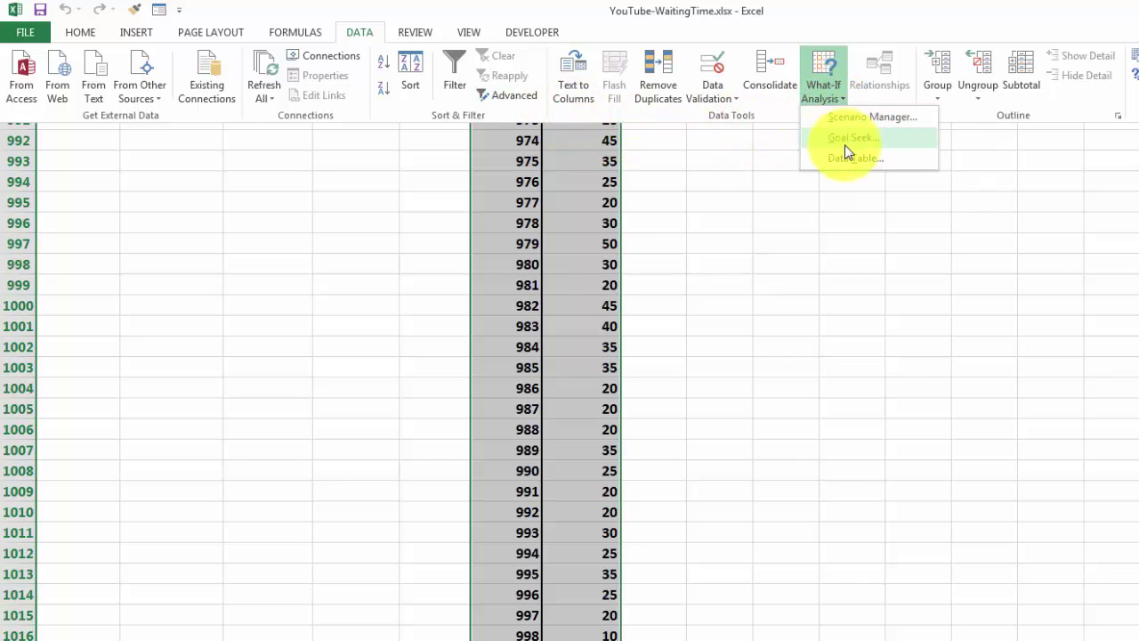
left_click(849, 158)
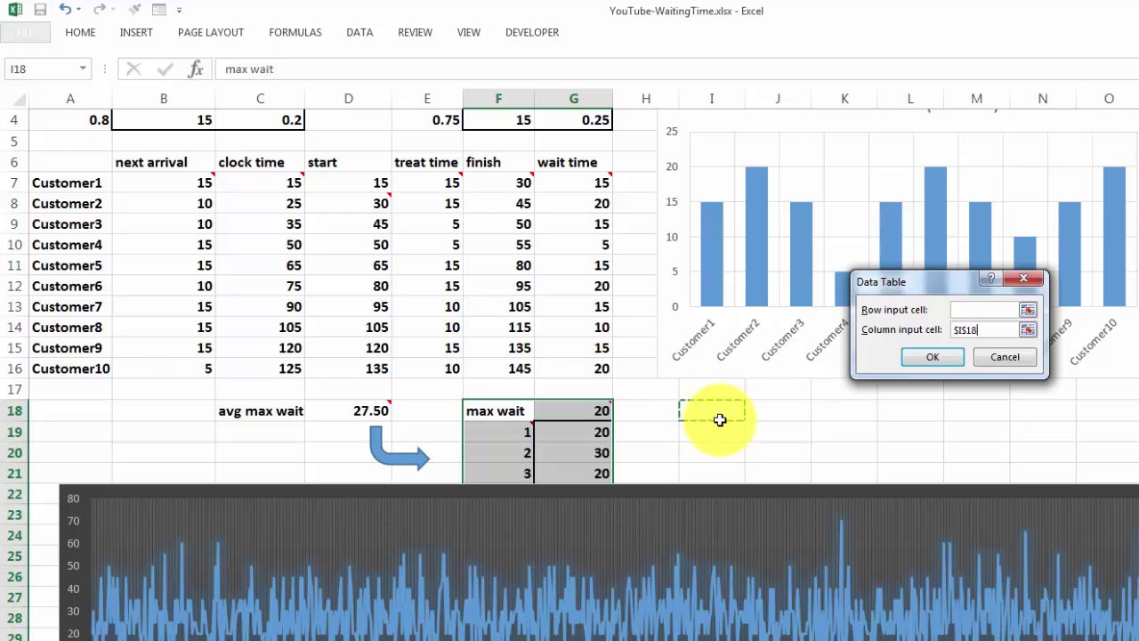
left_click(937, 359)
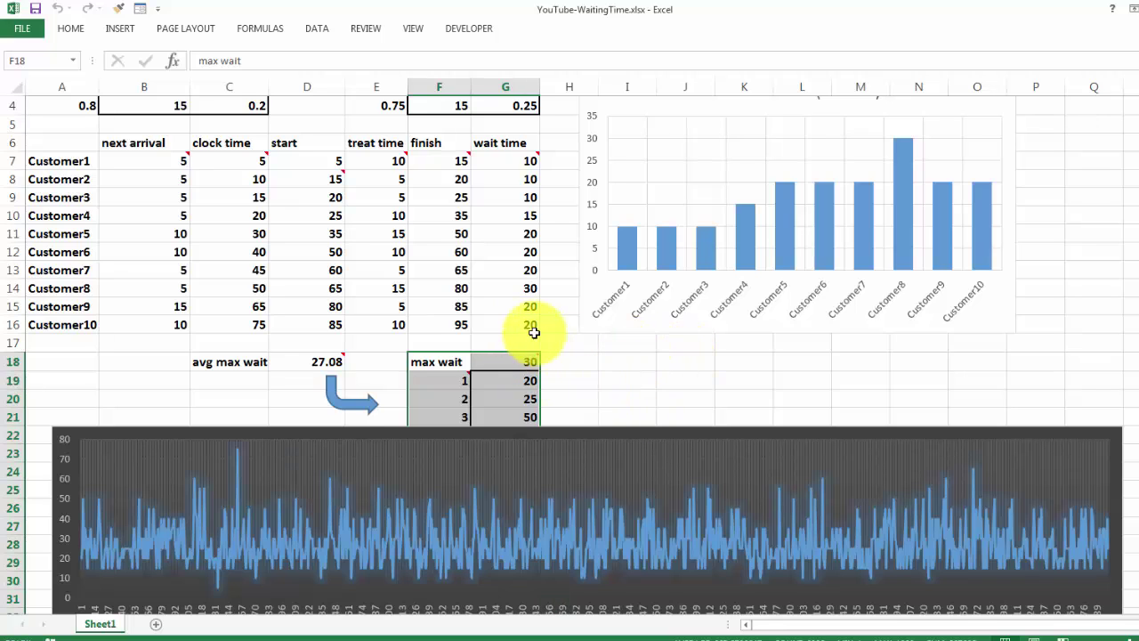
Recalculate with F9 four times, refreshing the 1000 runs to an average max wait of 28.13.
mouse_move(519, 363)
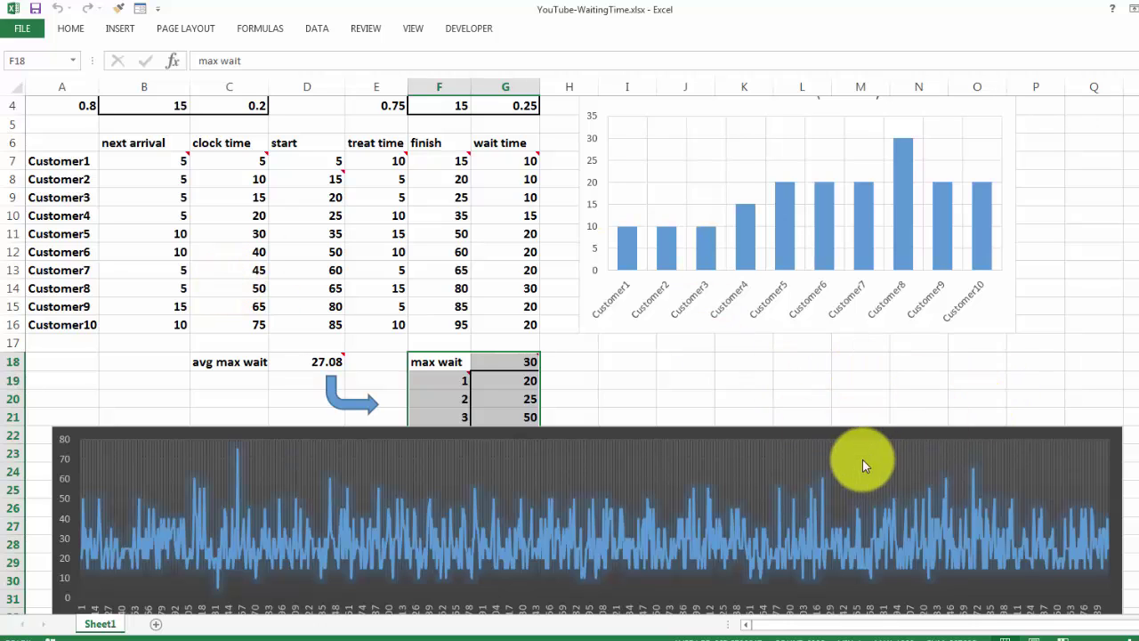
key("F9")
key("F9")
key("F9")
key("F9")
key("F9")
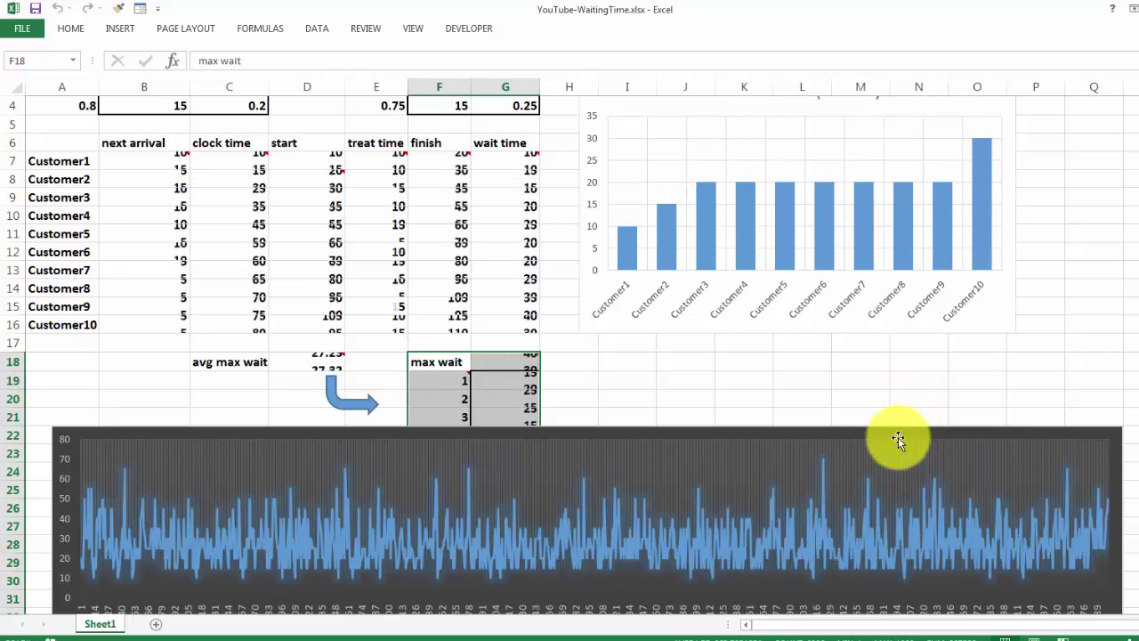
key("F9")
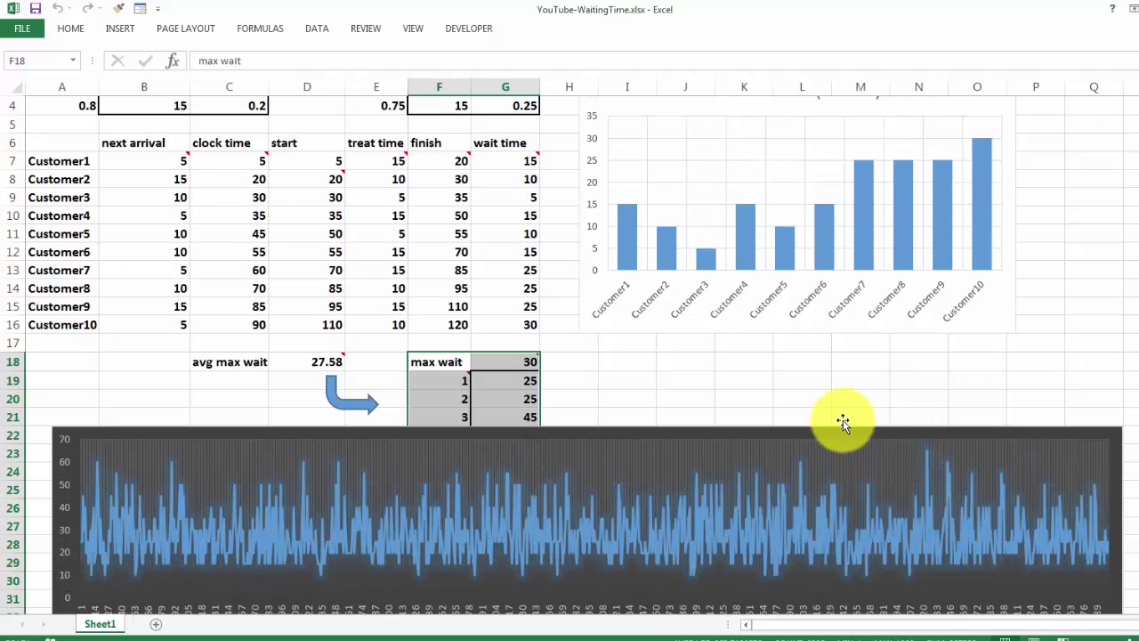
key("F9")
key("F9")
key("F9")
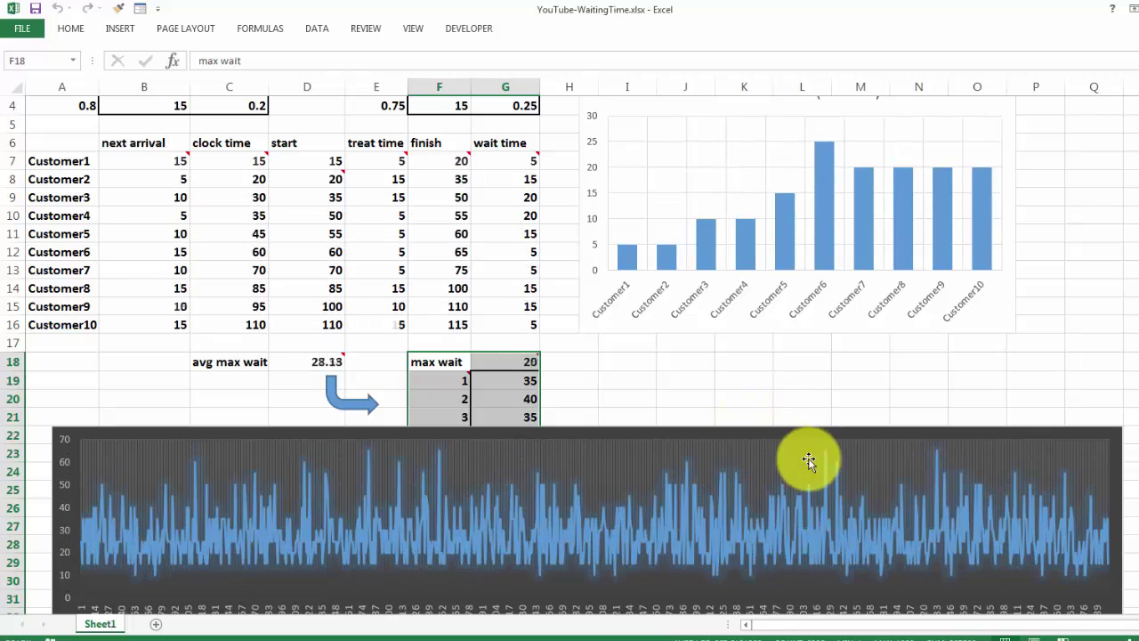
key("F9")
key("F9")
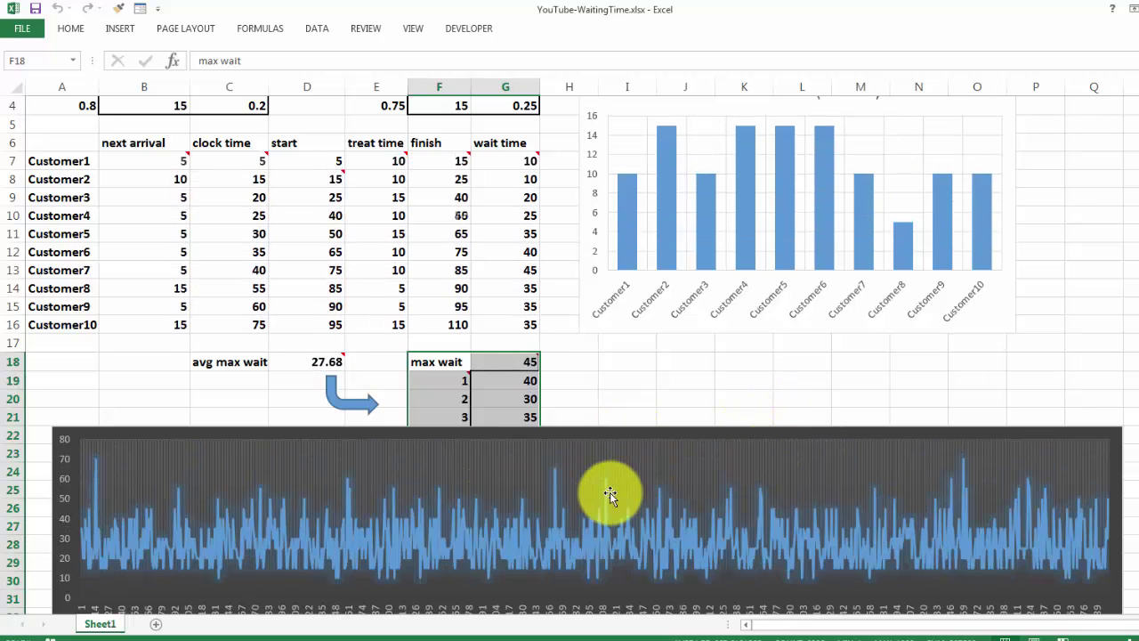
left_click(547, 538)
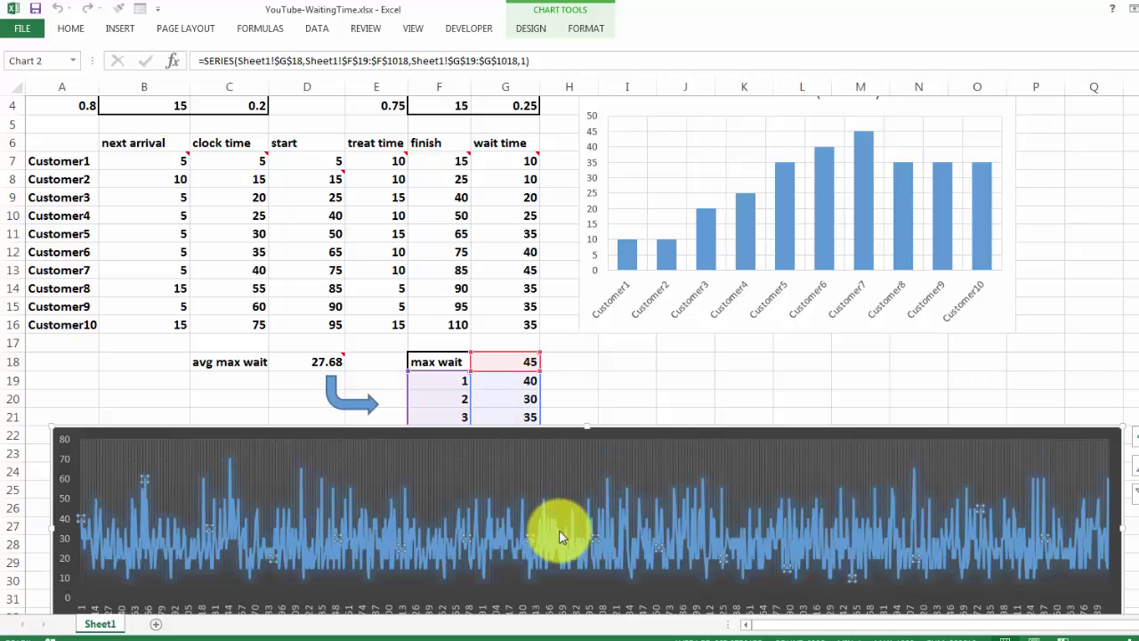
mouse_move(317, 367)
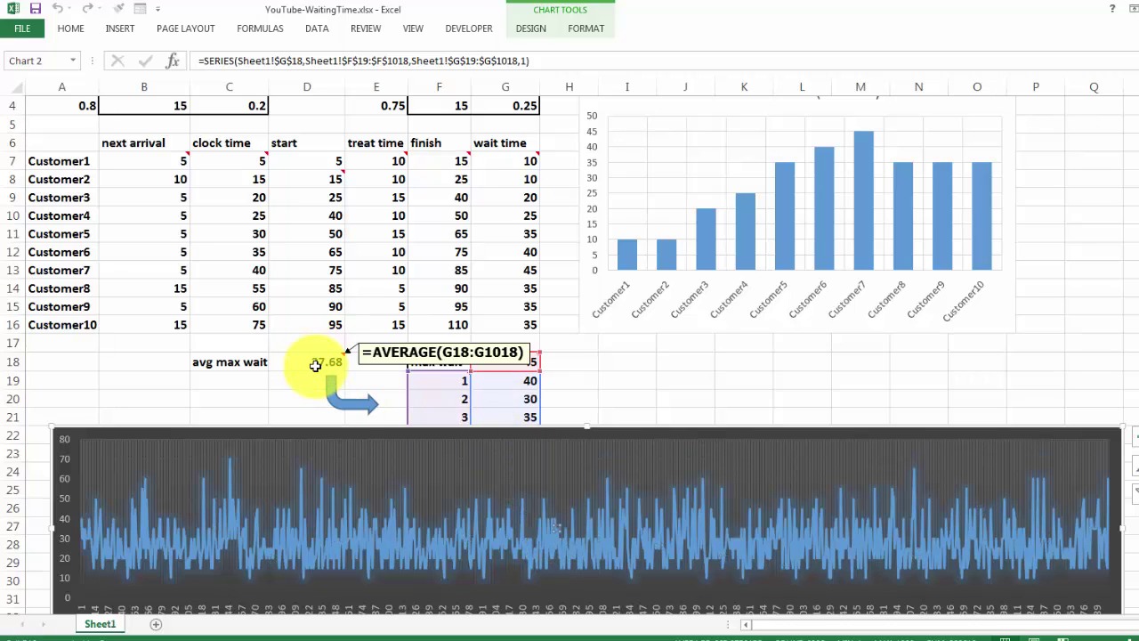
left_click(314, 363)
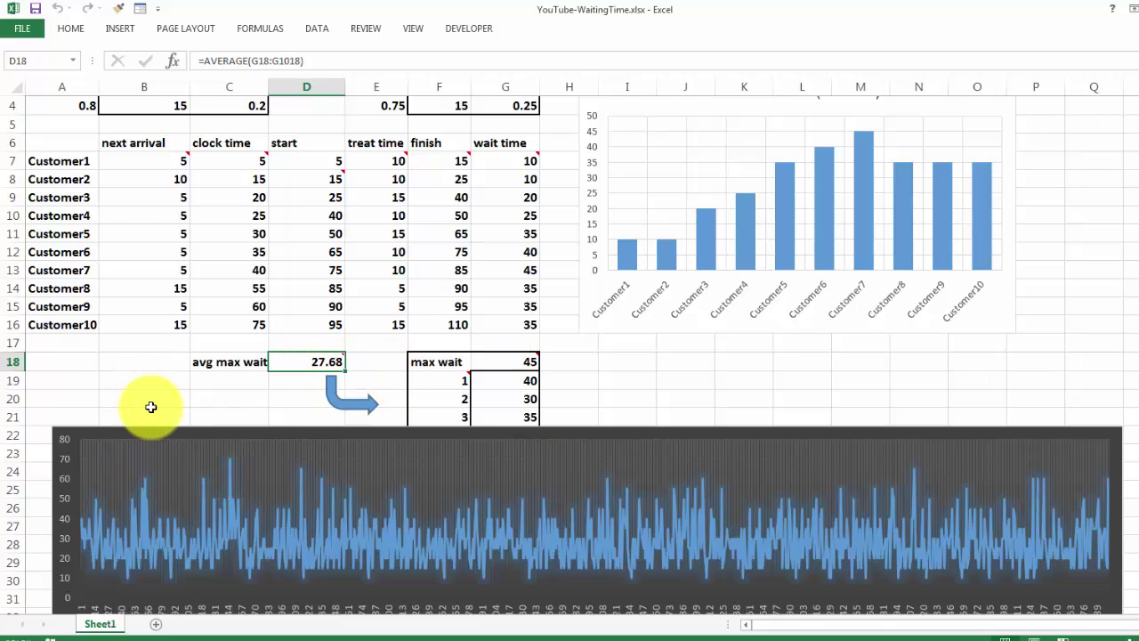
Recalculate with F9 six times to reach average max wait 27.64, then return to cell A1.
key("F9")
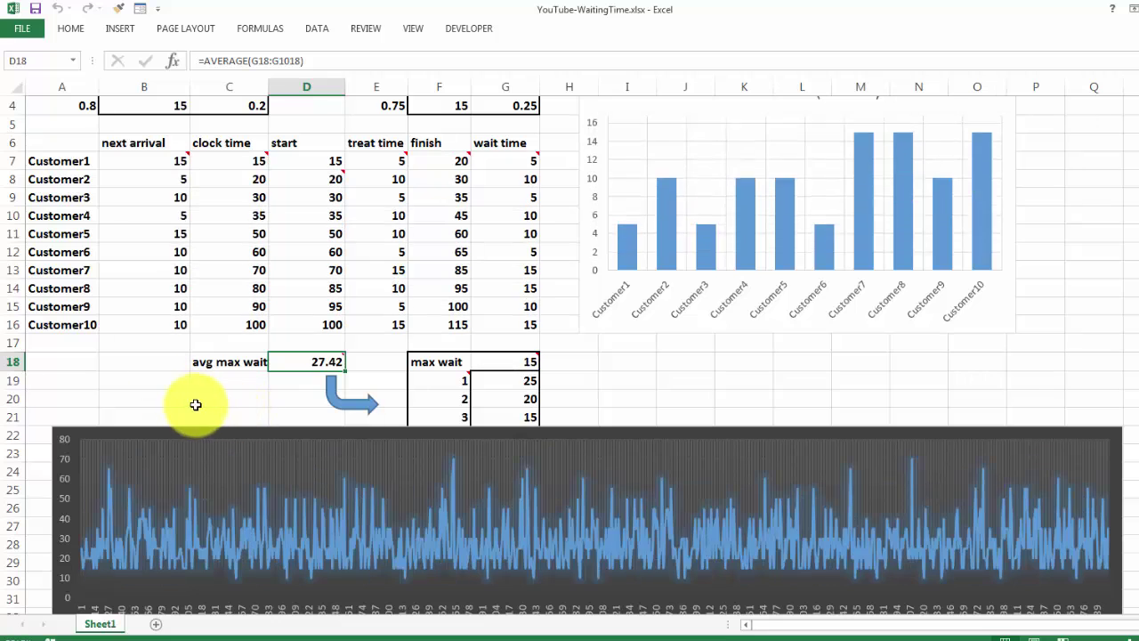
key("F9")
key("F9")
key("F9")
key("F9")
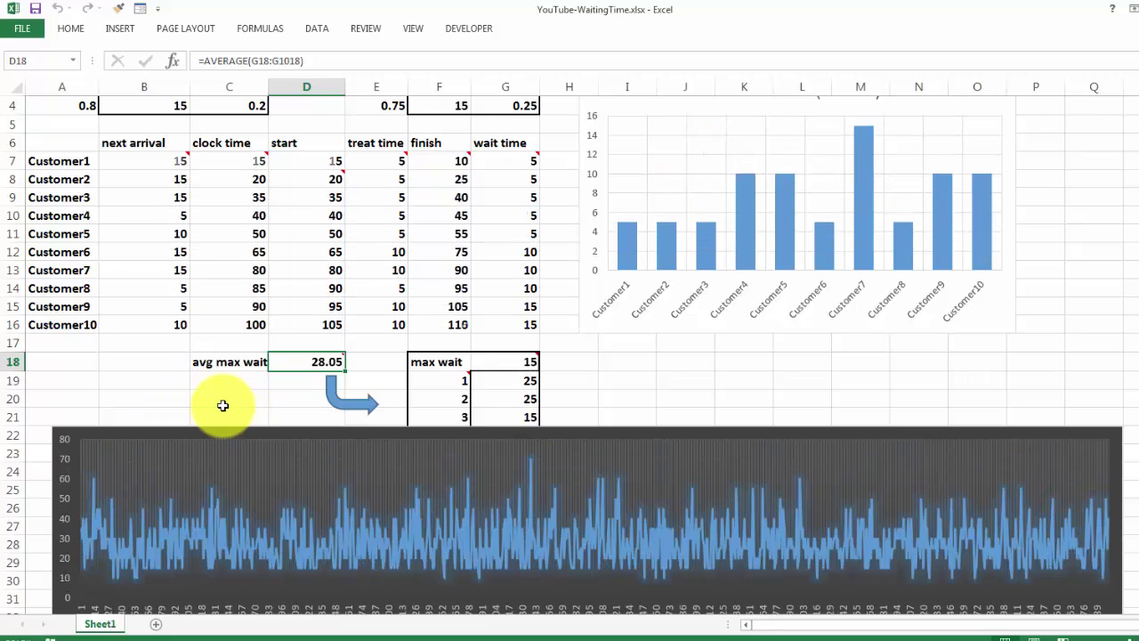
key("F9")
key("F9")
key("F9")
key("F9")
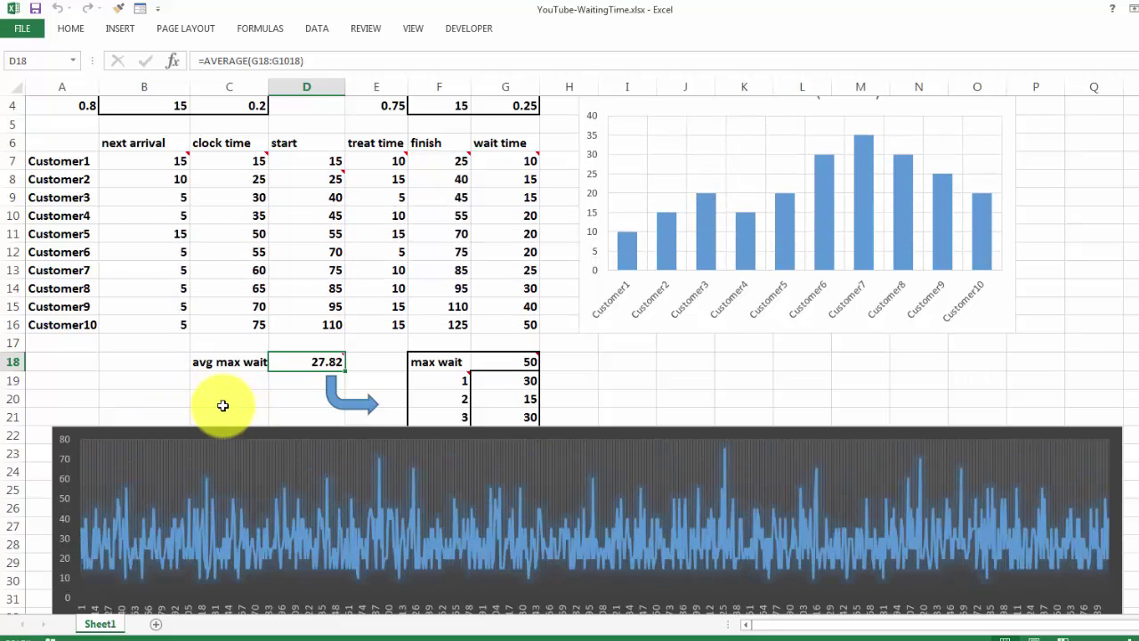
key("F9")
key("F9")
key("F9")
key("F9")
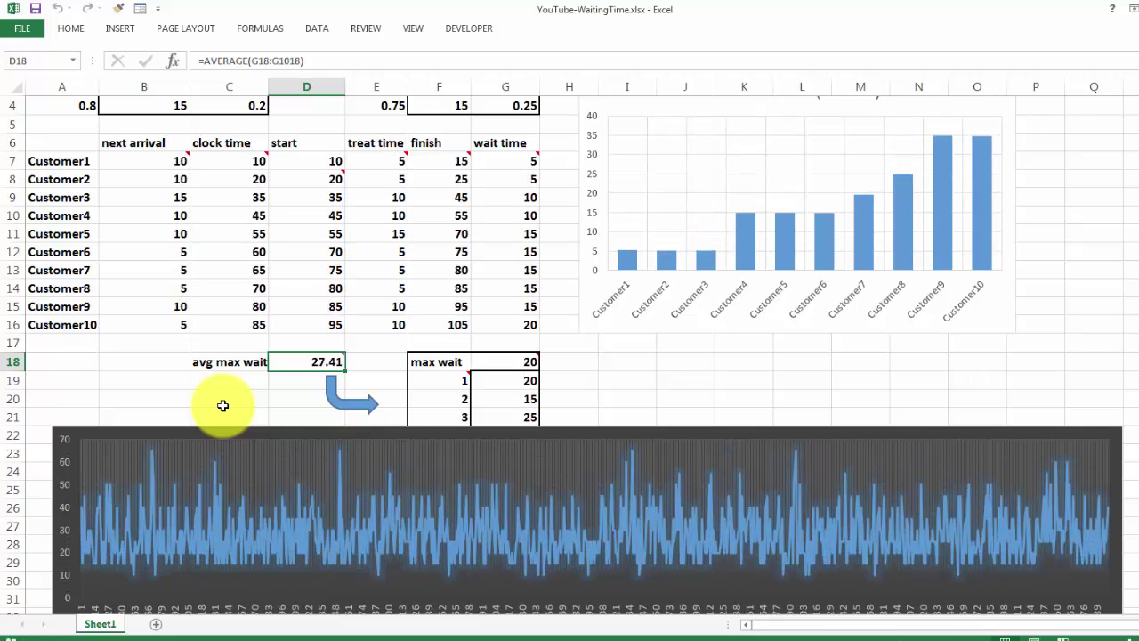
key("F9")
key("F9")
key("F9")
key("F9")
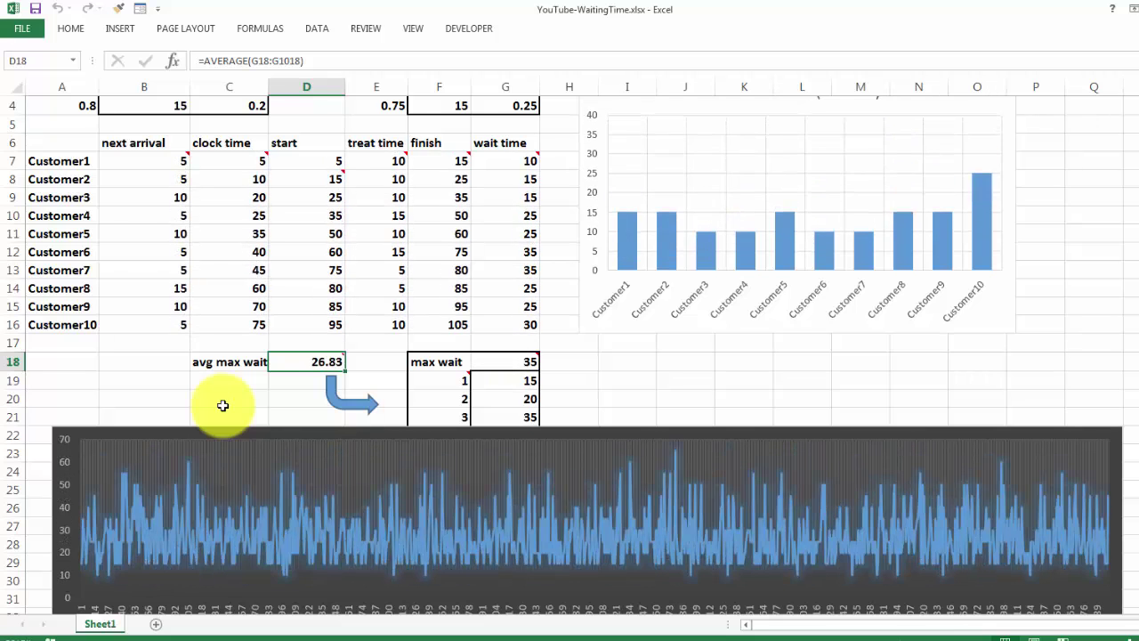
key("F9")
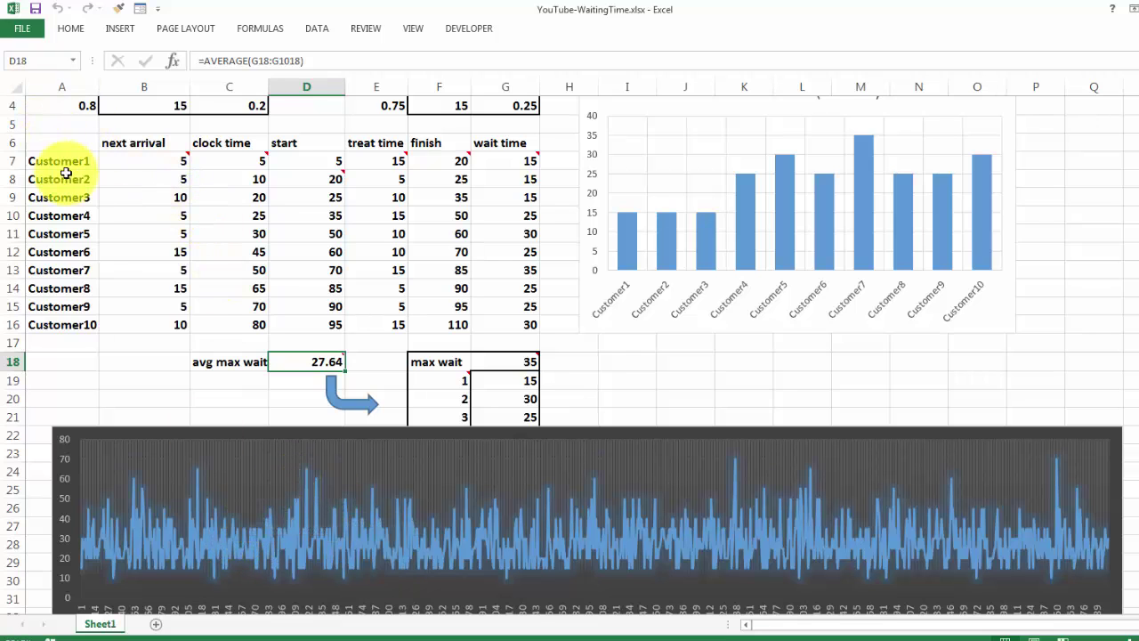
scroll(71, 169, "up", 1)
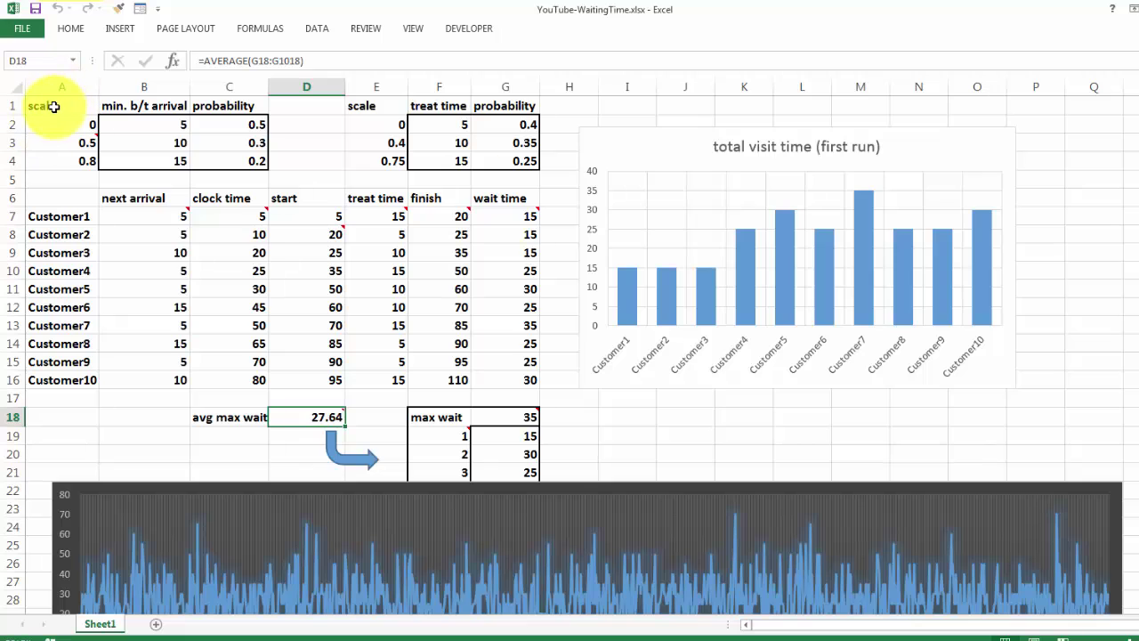
left_click(60, 107)
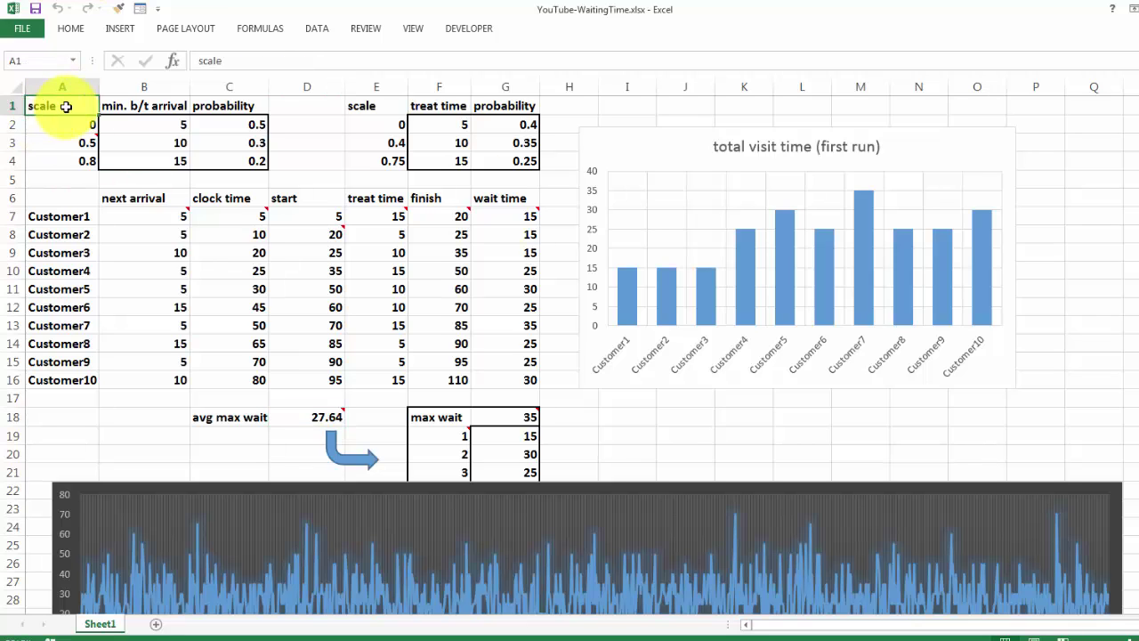